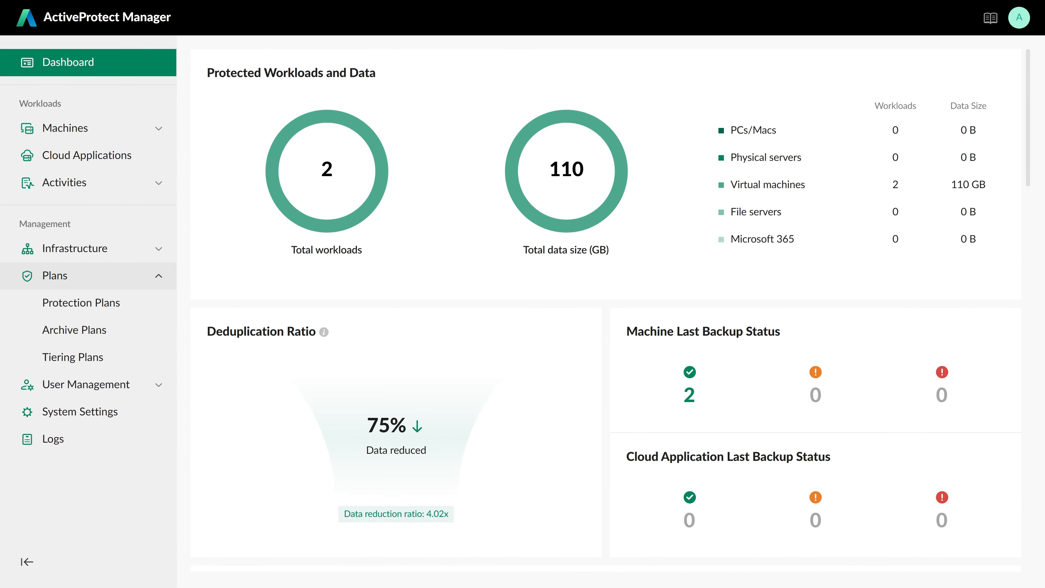
From Protection Plans, start a new Physical & virtual machines plan
left_click(134, 303)
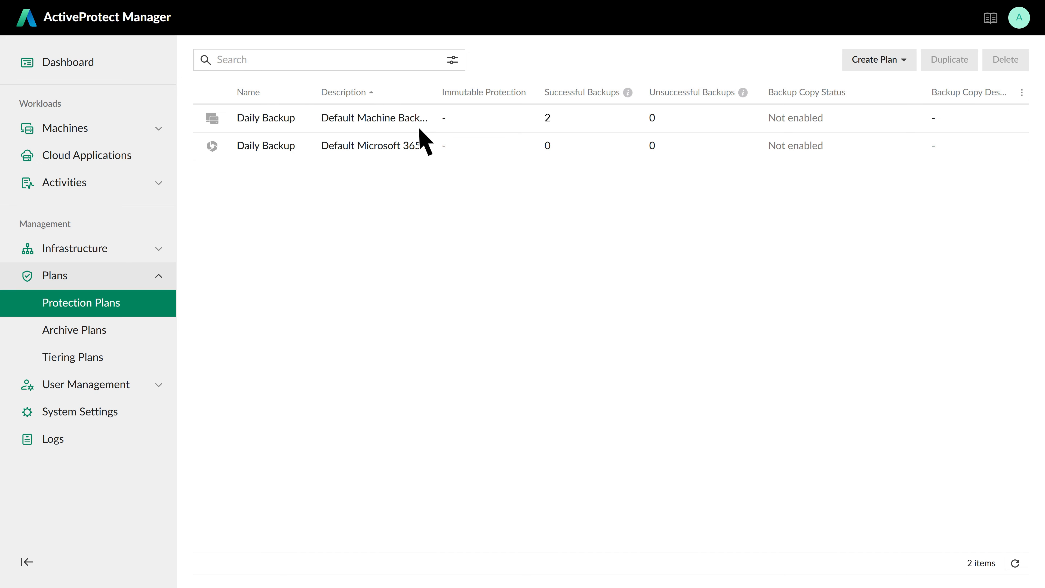
left_click(905, 62)
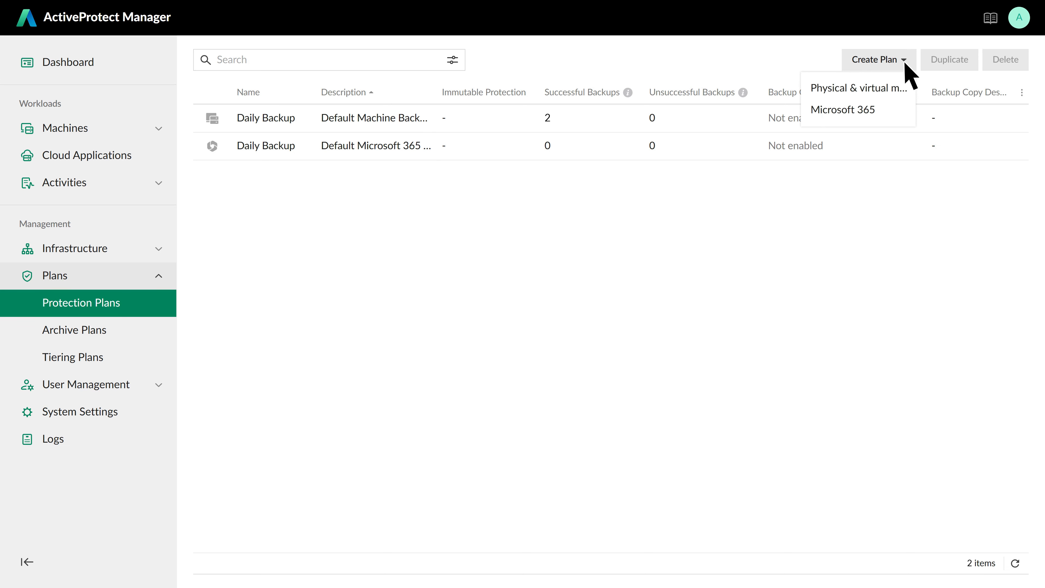
left_click(904, 88)
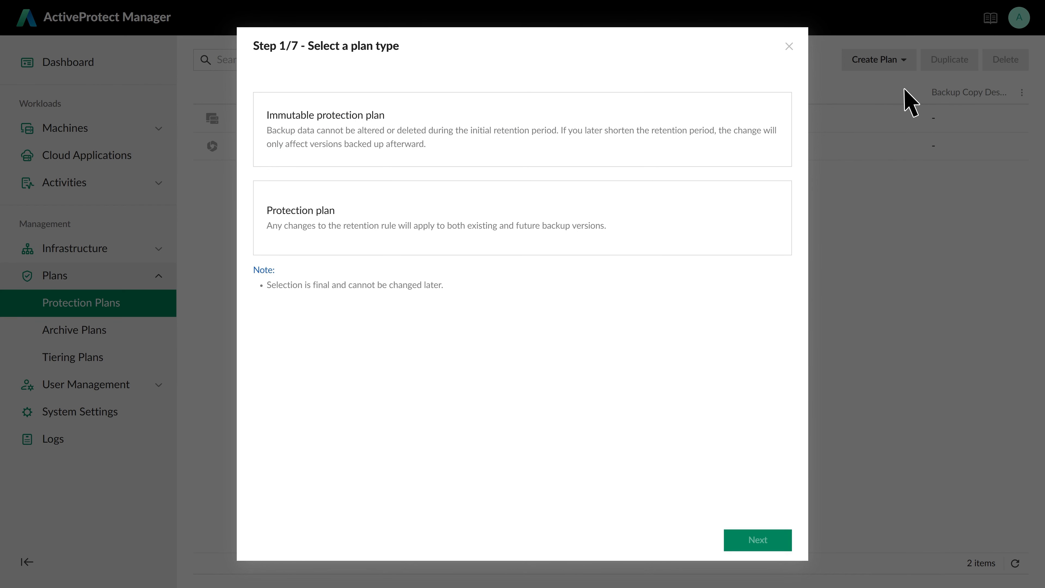
Choose the Immutable protection plan type and name the plan 'Hourly Backup'
left_click(768, 154)
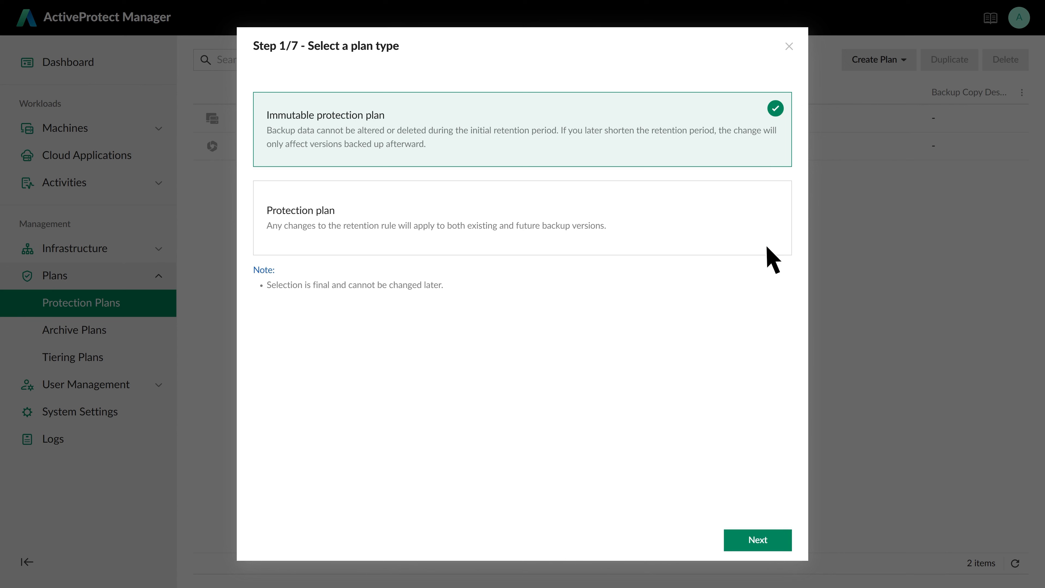
left_click(773, 541)
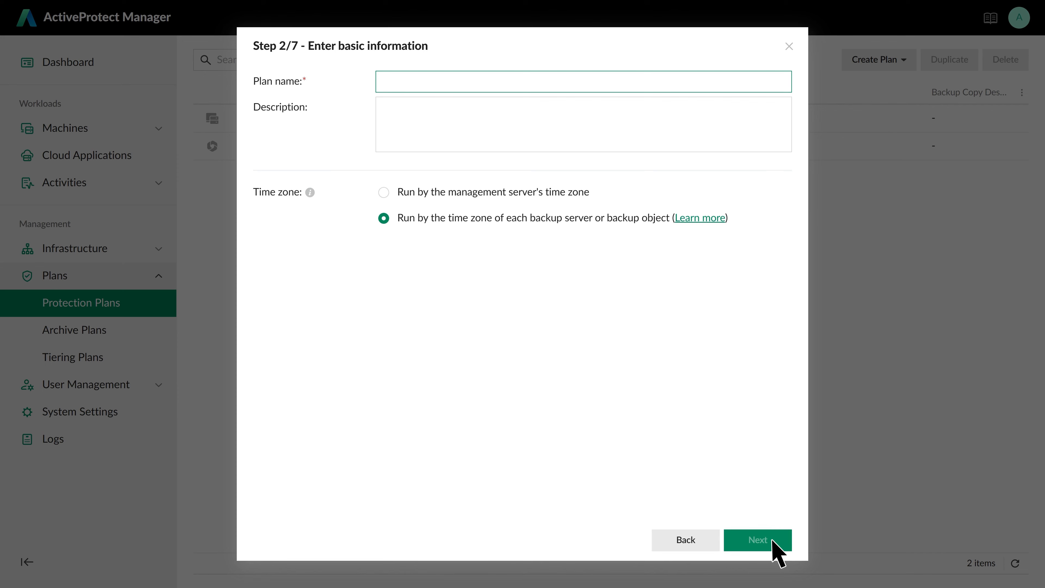
type("Hourly Backup")
left_click(465, 94)
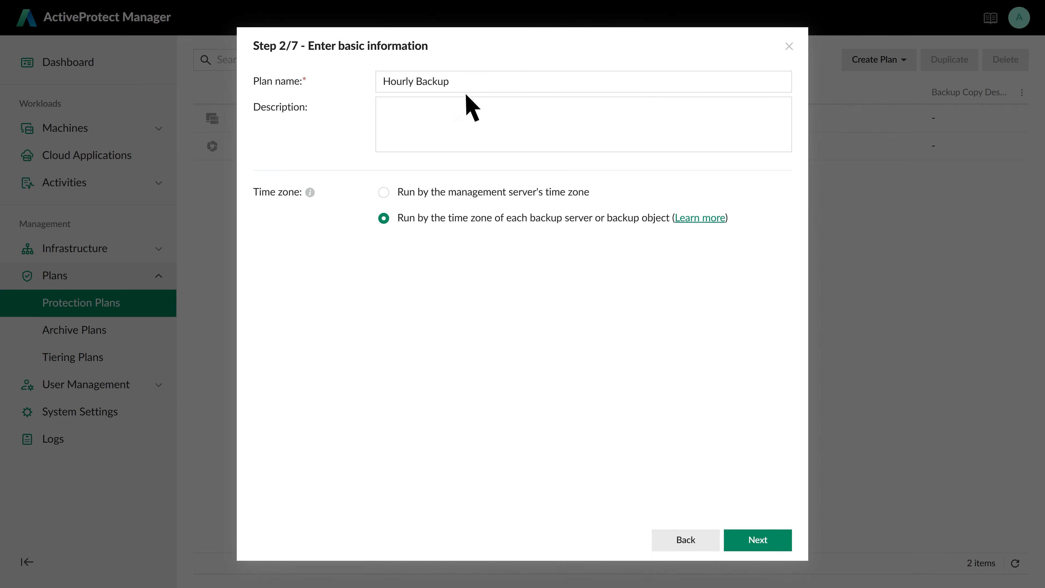
left_click(773, 540)
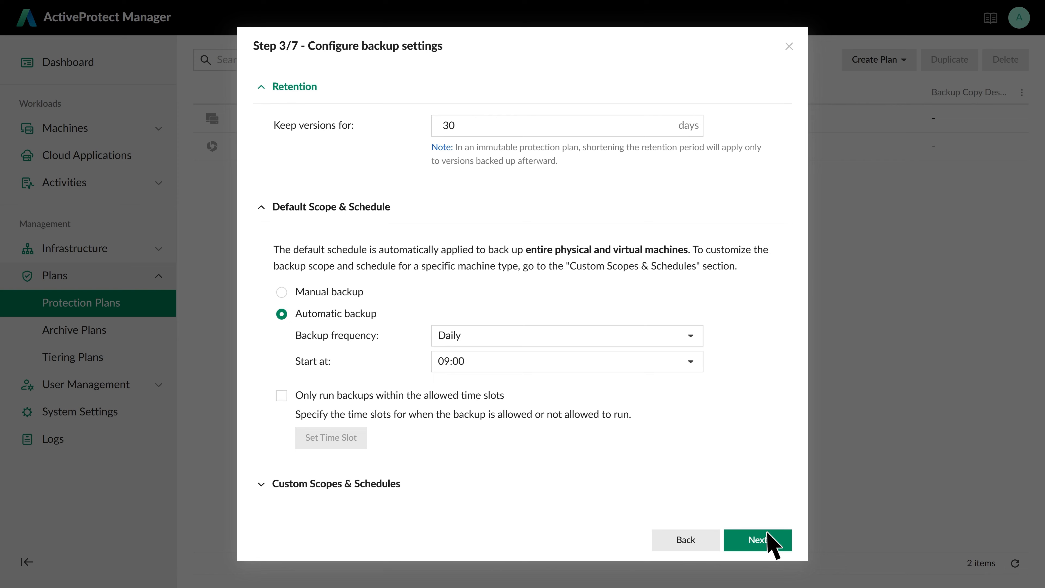
Set version retention to 180 days and backup frequency to Hourly
double_click(463, 129)
type("180")
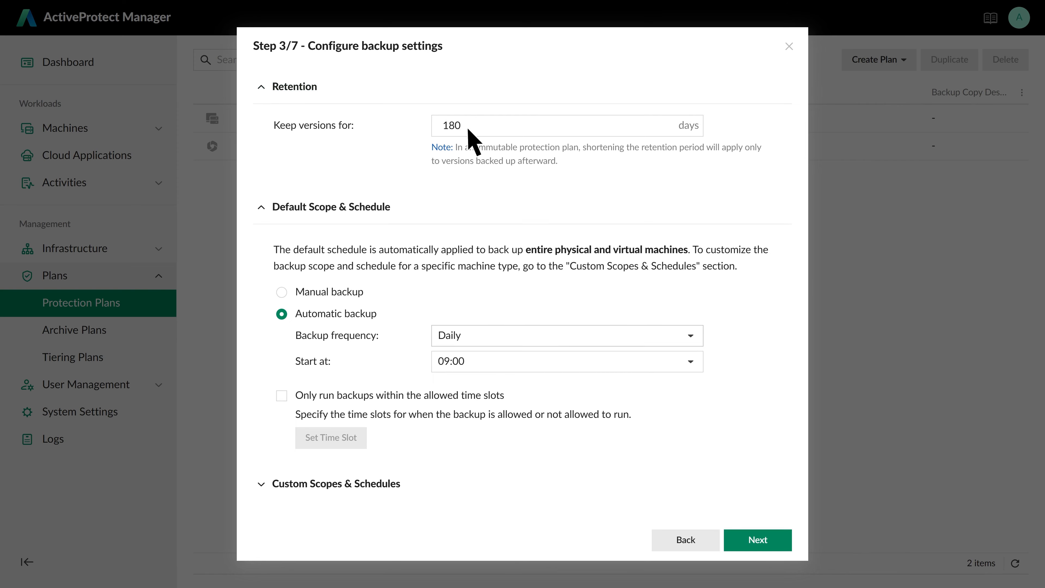
left_click(692, 345)
left_click(693, 364)
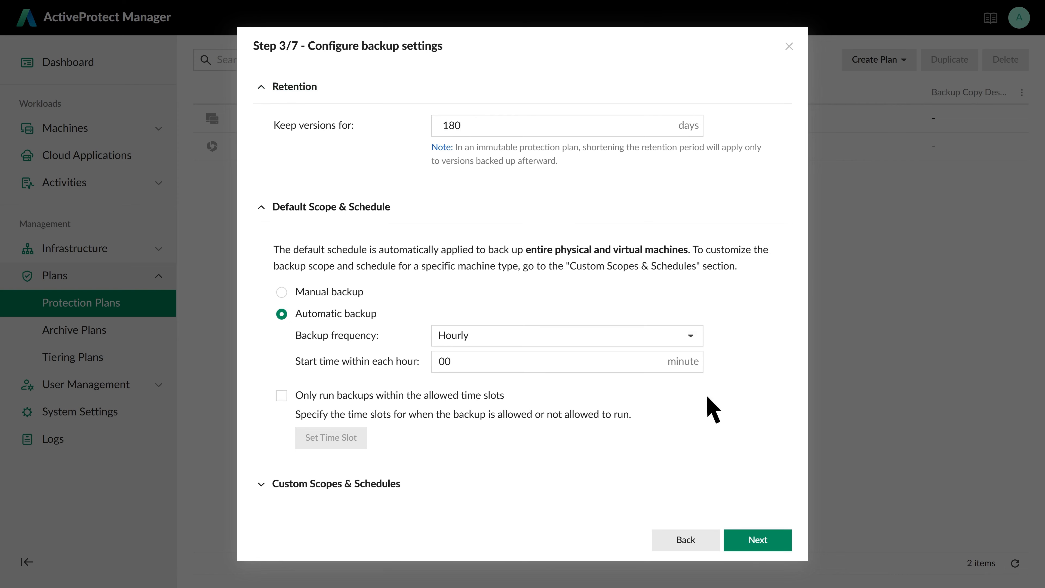
left_click(773, 543)
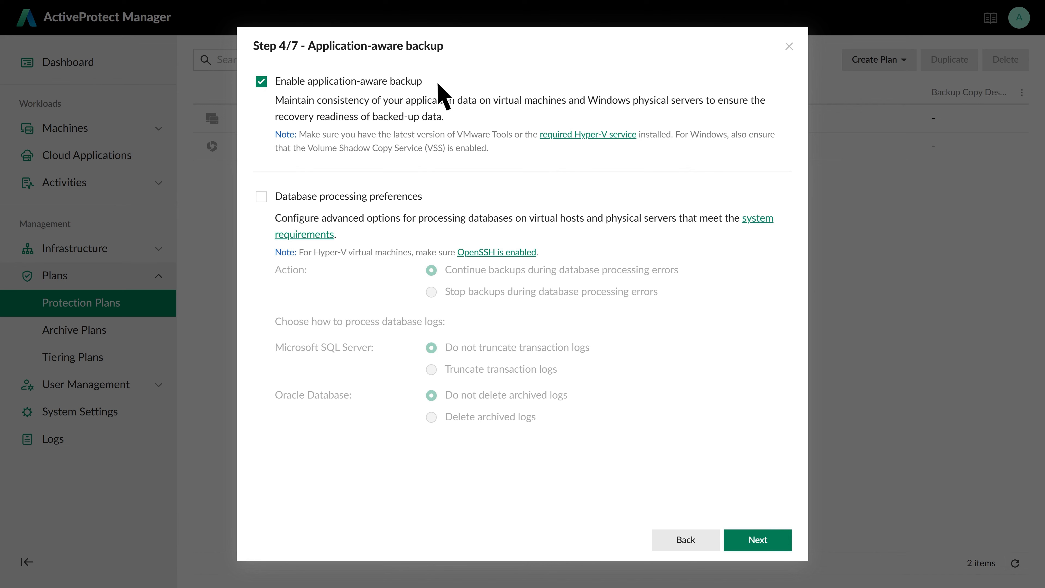
Skip application-aware settings and enable backup verification for virtual machines
left_click(773, 541)
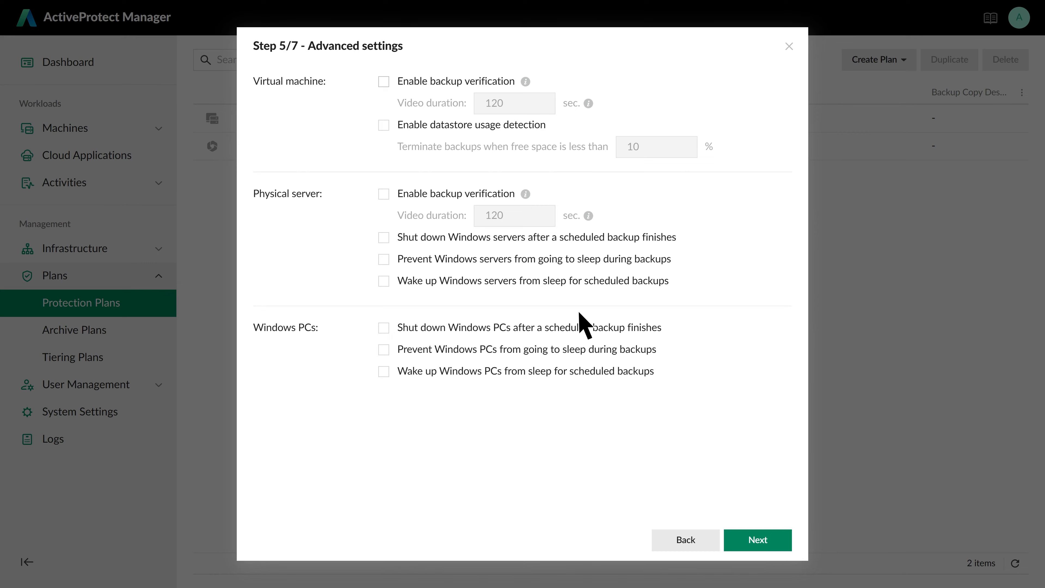
left_click(383, 81)
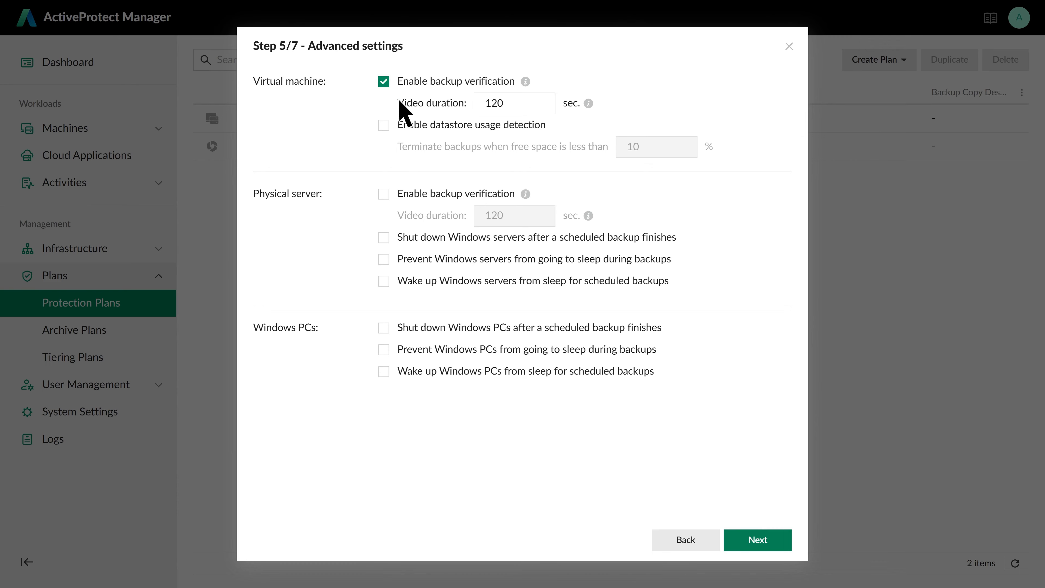
left_click(773, 541)
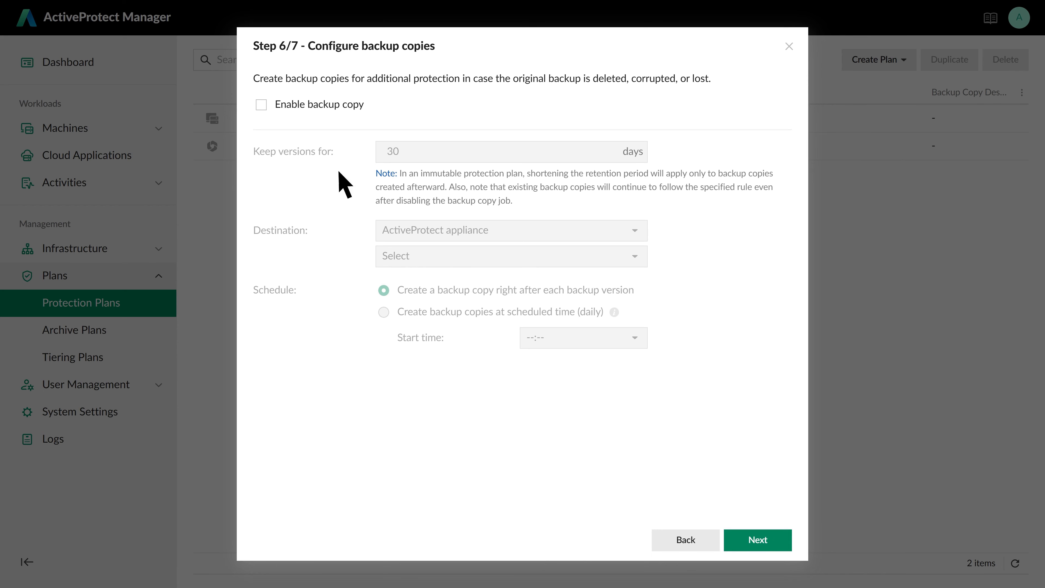
Enable 180-day backup copies to the ActiveBackup remote storage vault and create the plan
left_click(262, 105)
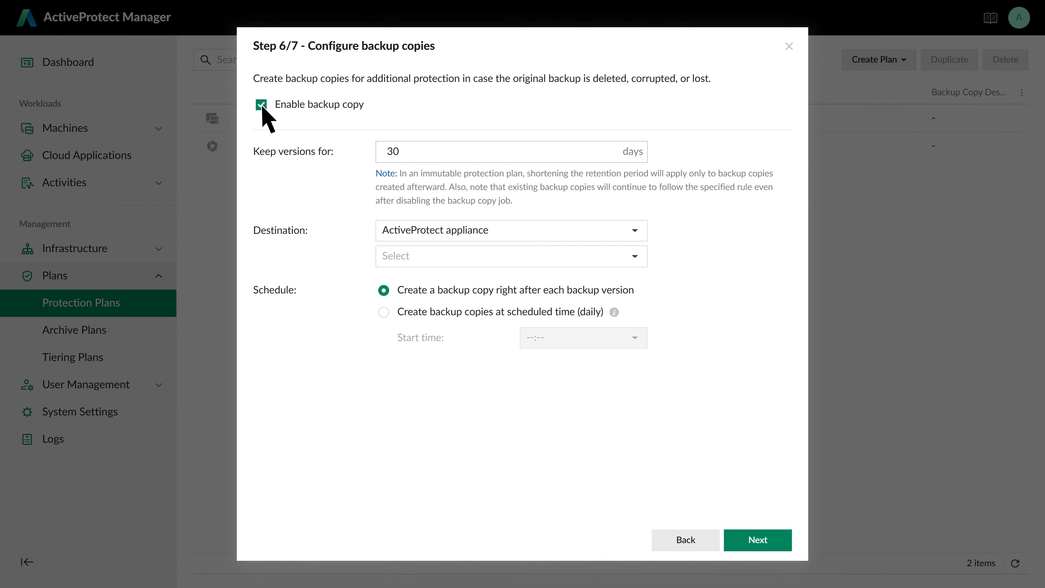
double_click(401, 152)
type("180")
left_click(633, 233)
left_click(628, 278)
left_click(633, 256)
left_click(641, 300)
left_click(778, 552)
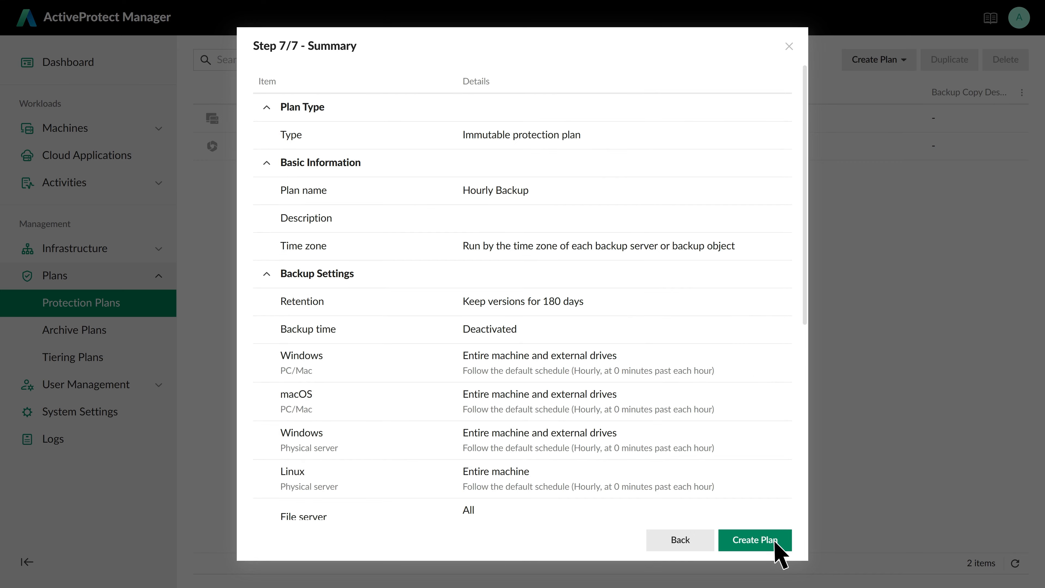
left_click(776, 543)
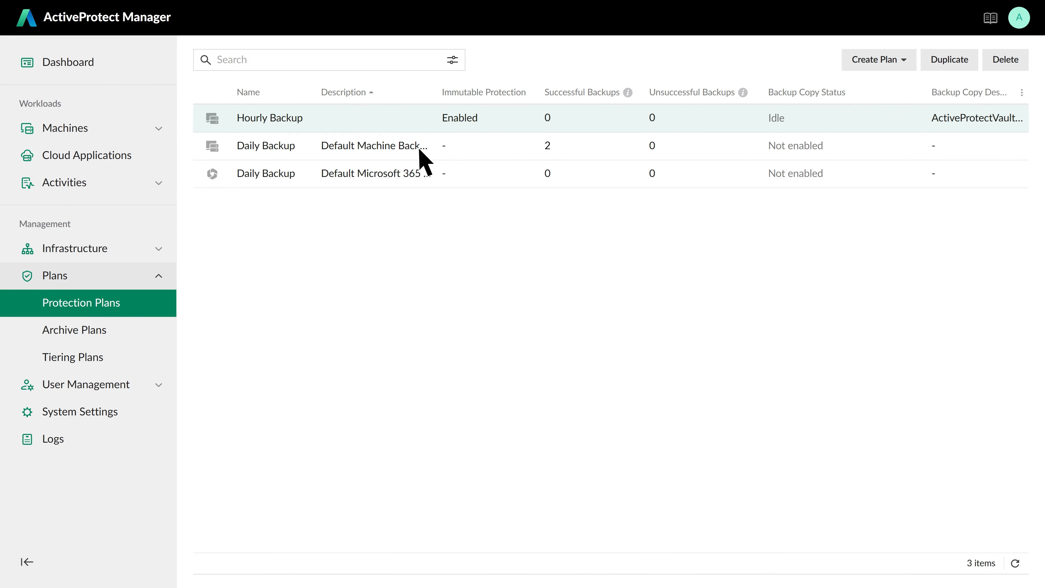
In Infrastructure > Hypervisors, start adding a VMware vSphere (vCenter) hypervisor
left_click(160, 249)
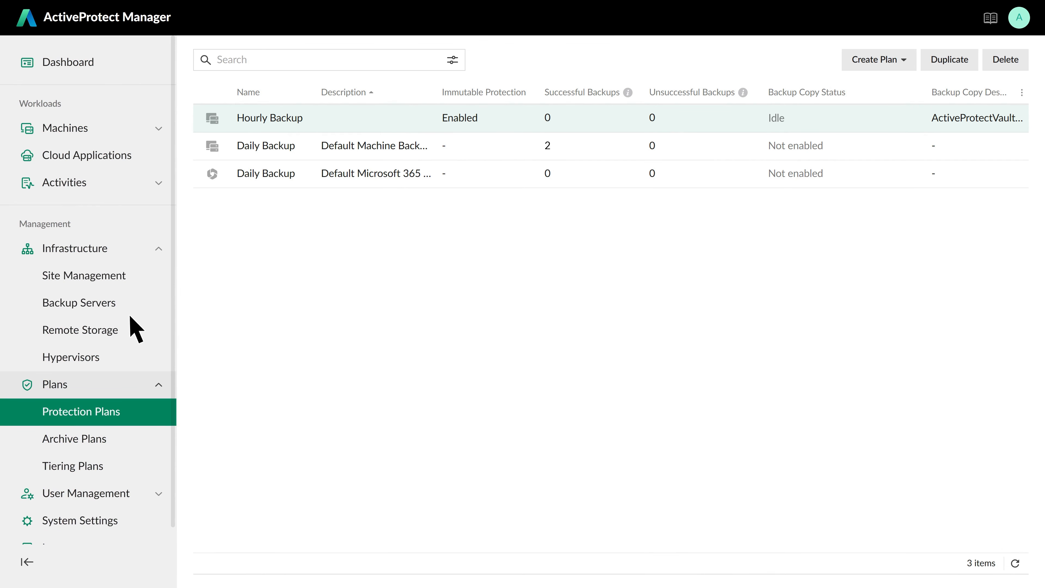
left_click(112, 358)
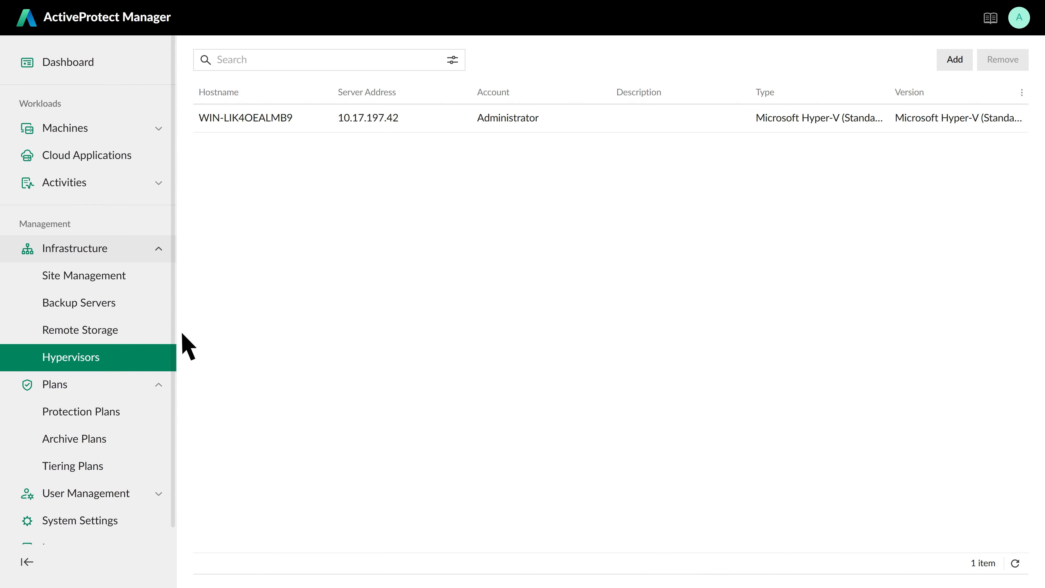
left_click(967, 61)
left_click(635, 144)
left_click(604, 191)
Connect to vCenter 10.17.195.44 with the admin account and password, then finish adding it
left_click(524, 171)
type("10.17.195.44")
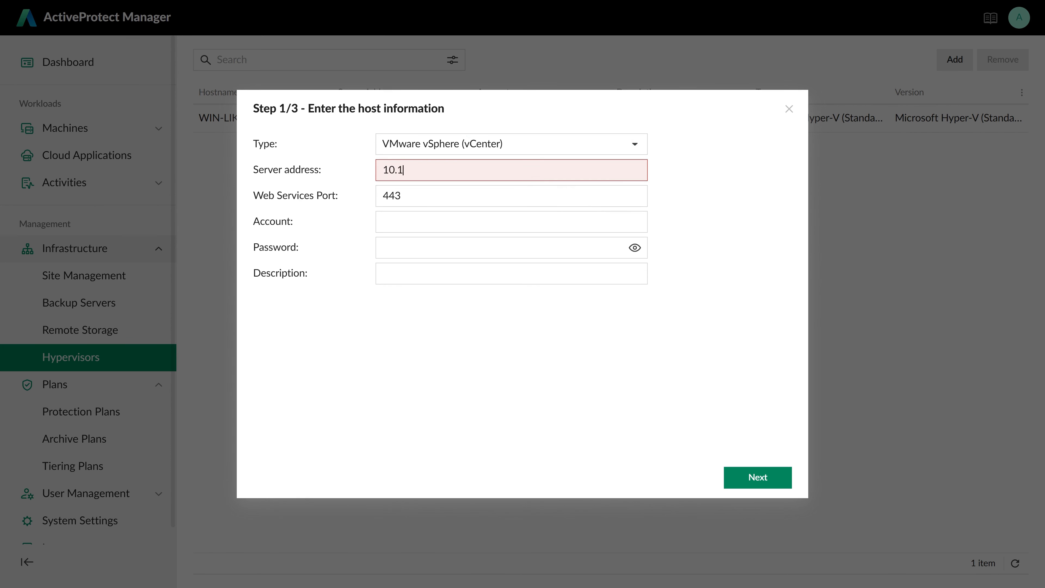
key("Tab")
key("Tab")
type("admini")
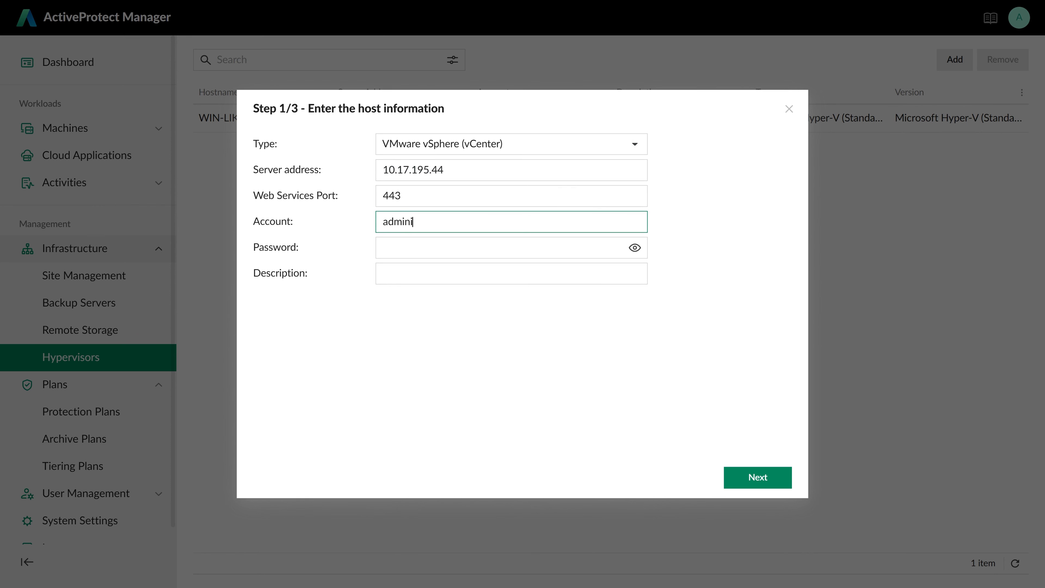
type("strator@vsphere.local")
key("Tab")
type("•••••••••")
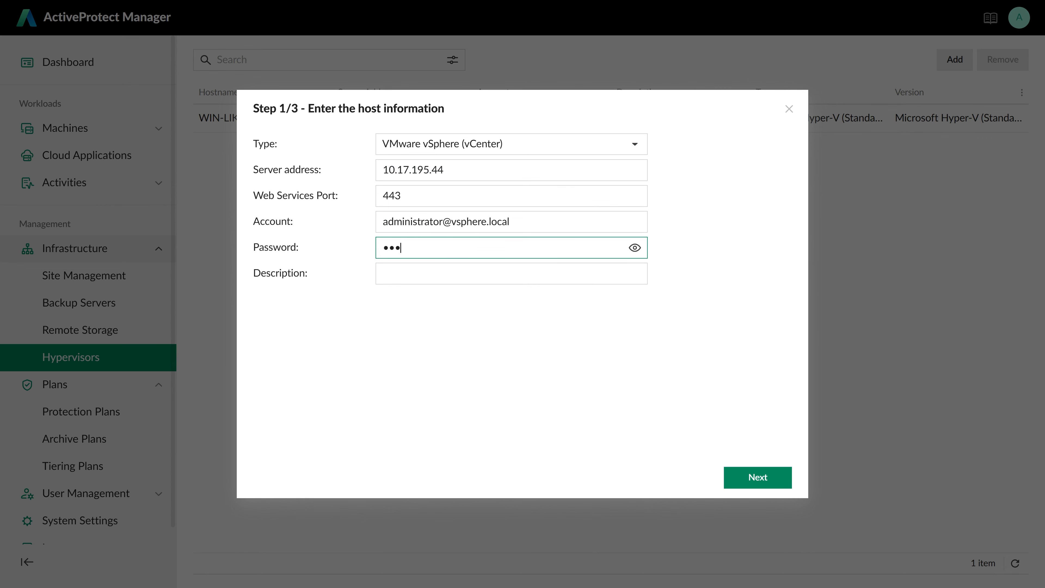
left_click(771, 478)
left_click(773, 479)
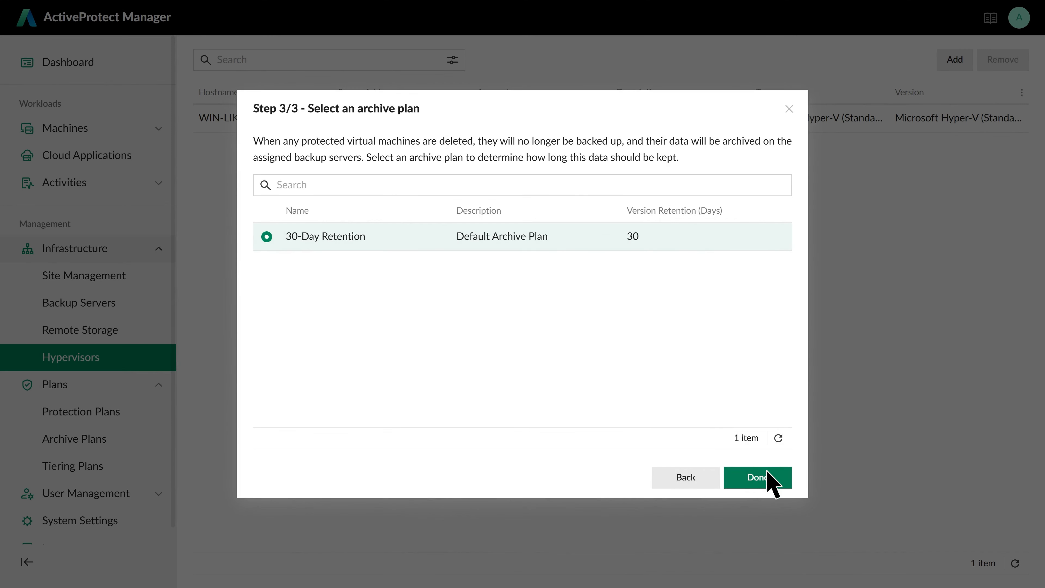
left_click(773, 478)
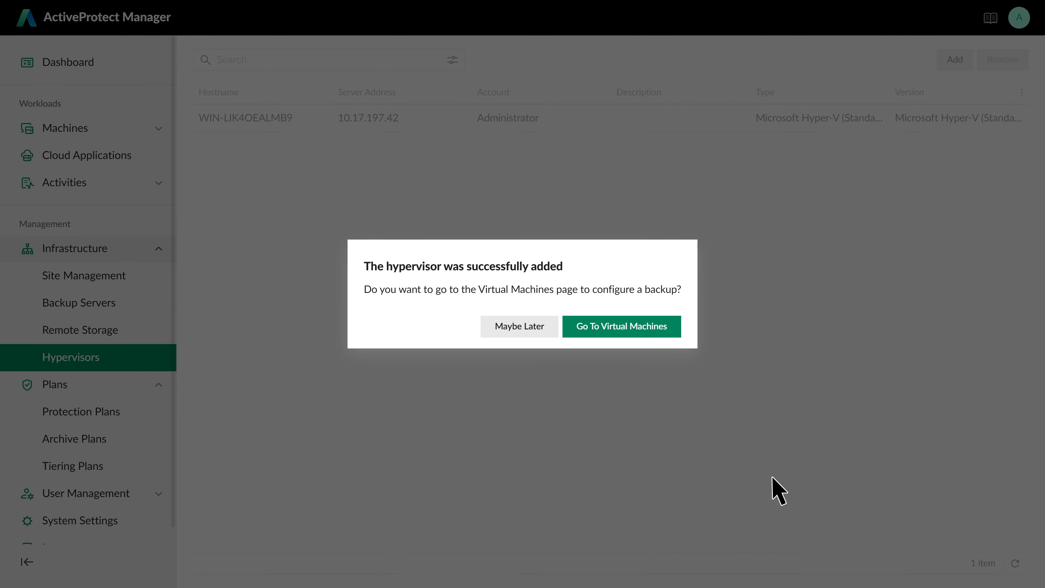
Start a virtual machine auto-backup rule on the US backup server
left_click(673, 329)
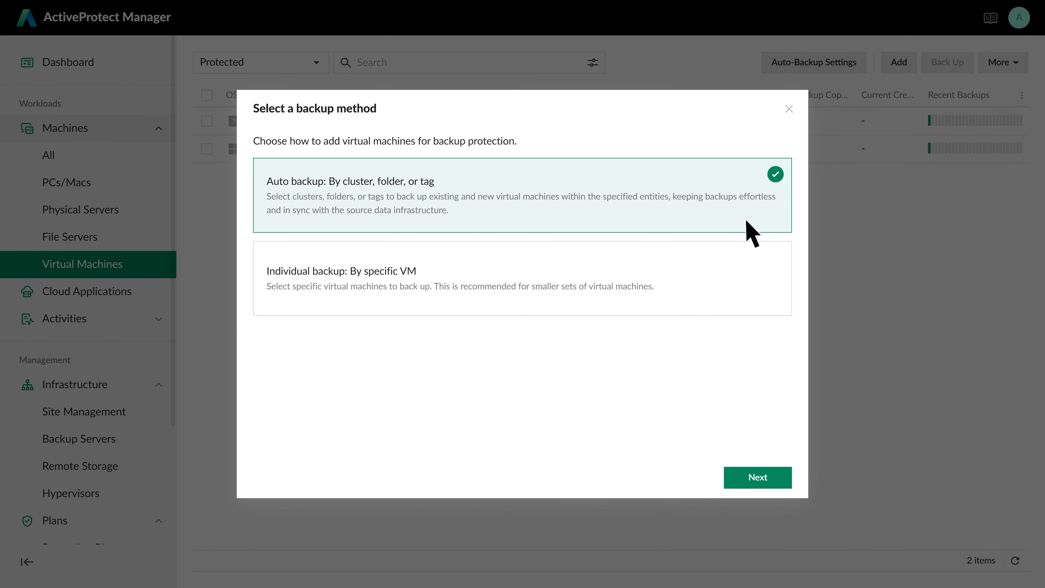
left_click(771, 477)
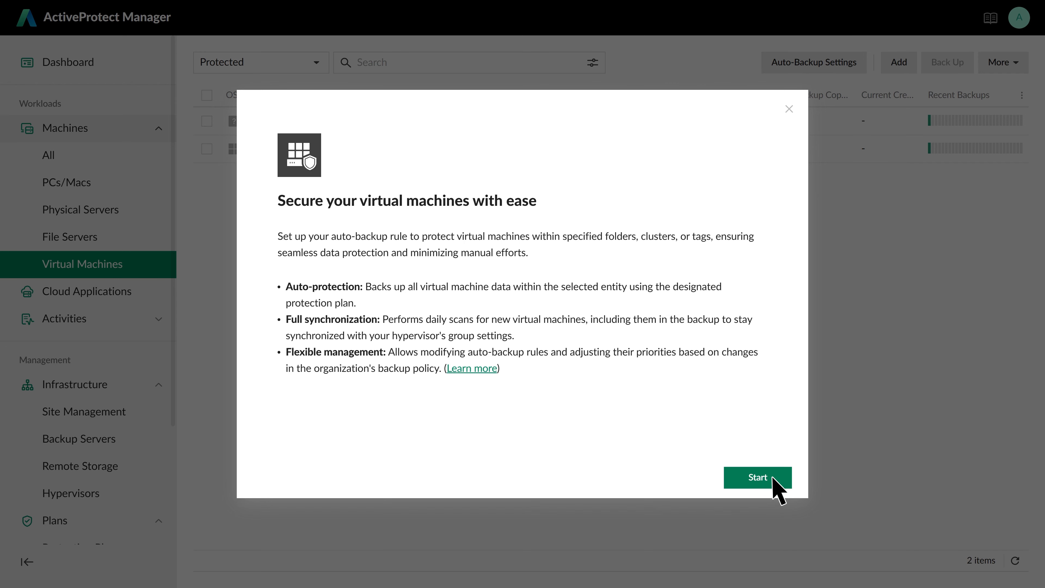
left_click(773, 479)
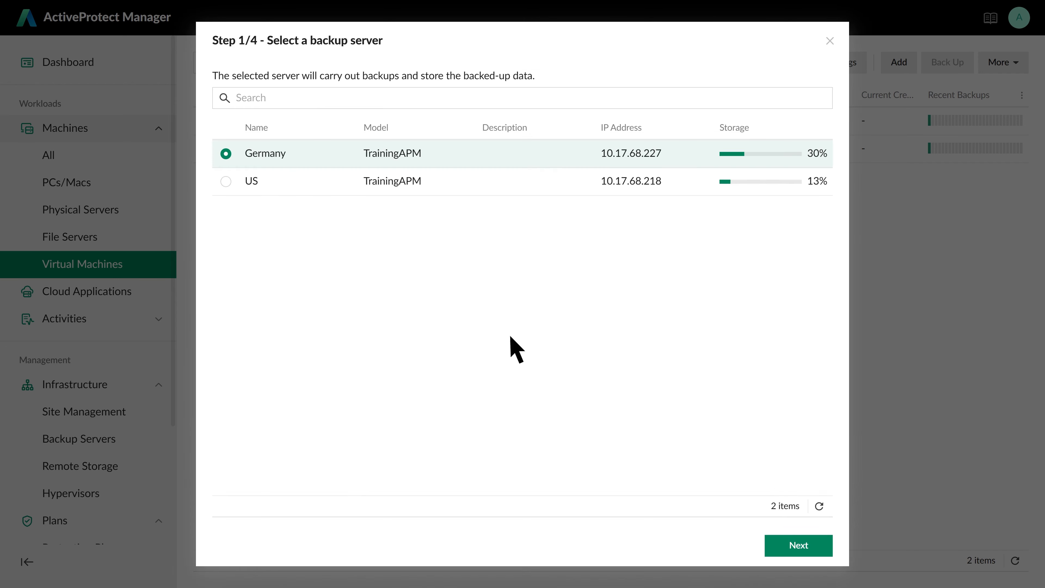
left_click(226, 182)
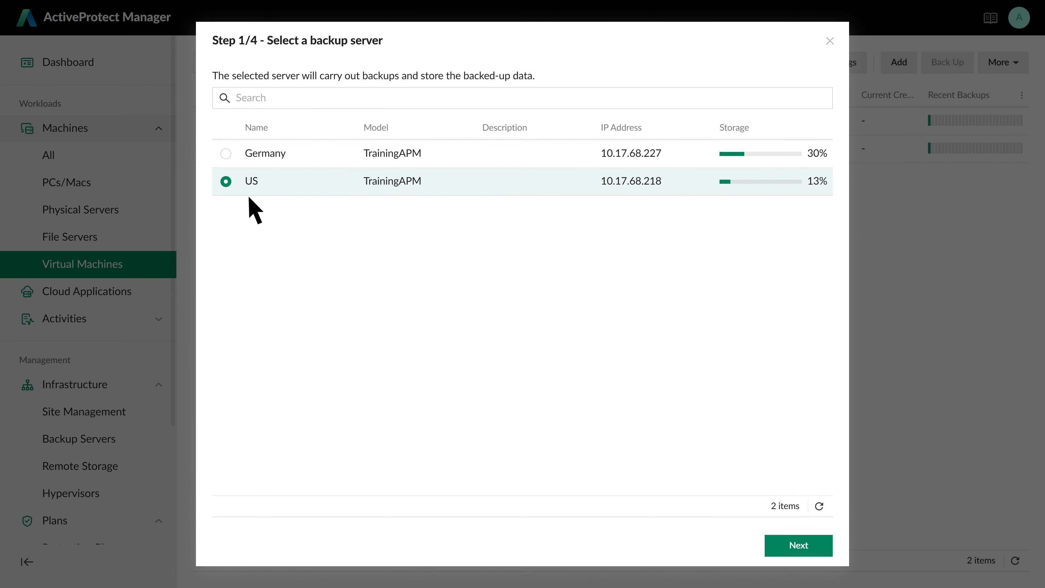
left_click(819, 551)
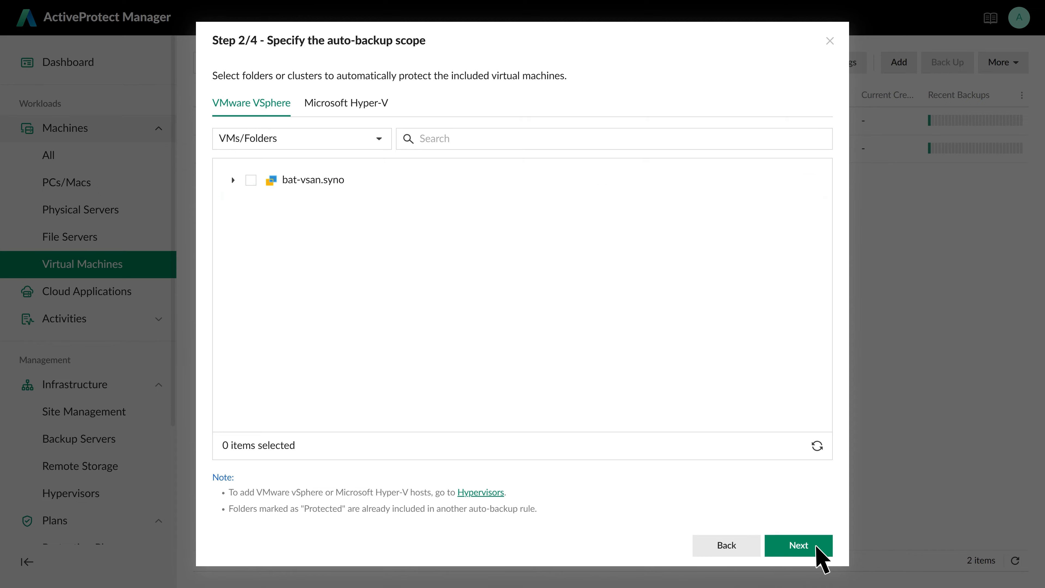
Scope the rule by Tags/Categories to Category_Jackie under bat-vsan.syno
left_click(378, 140)
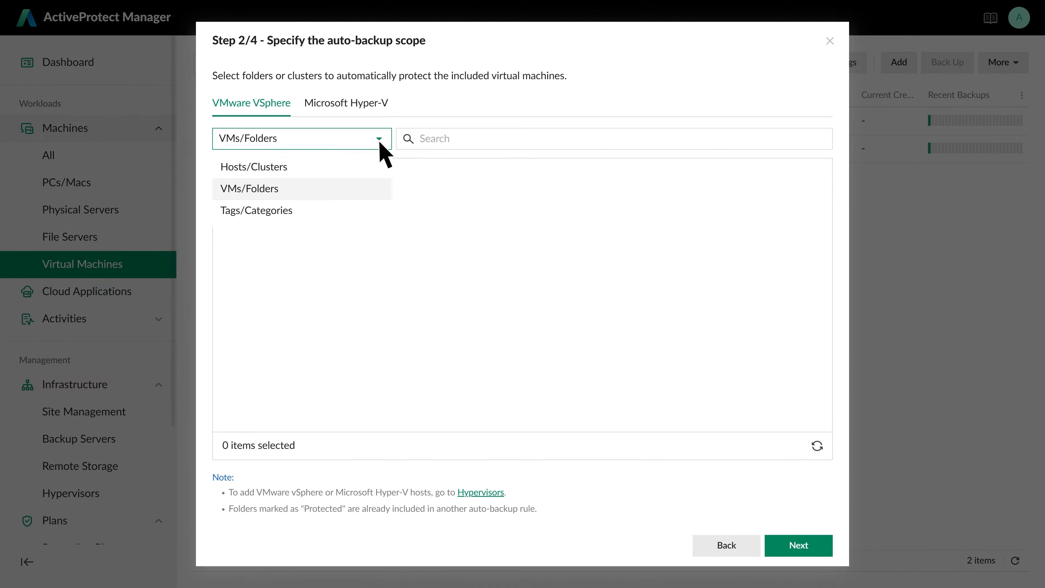
left_click(320, 213)
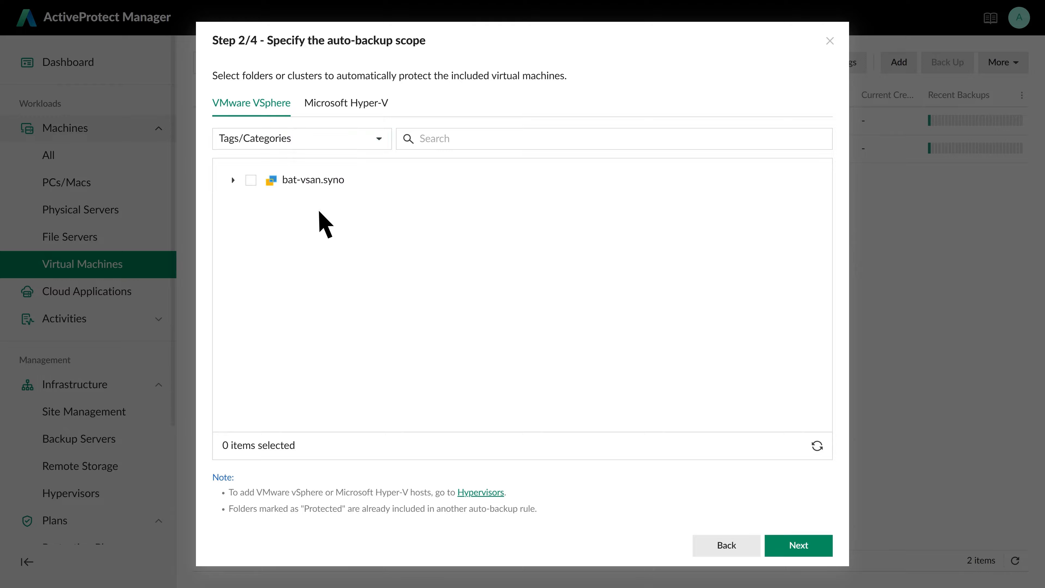
left_click(233, 180)
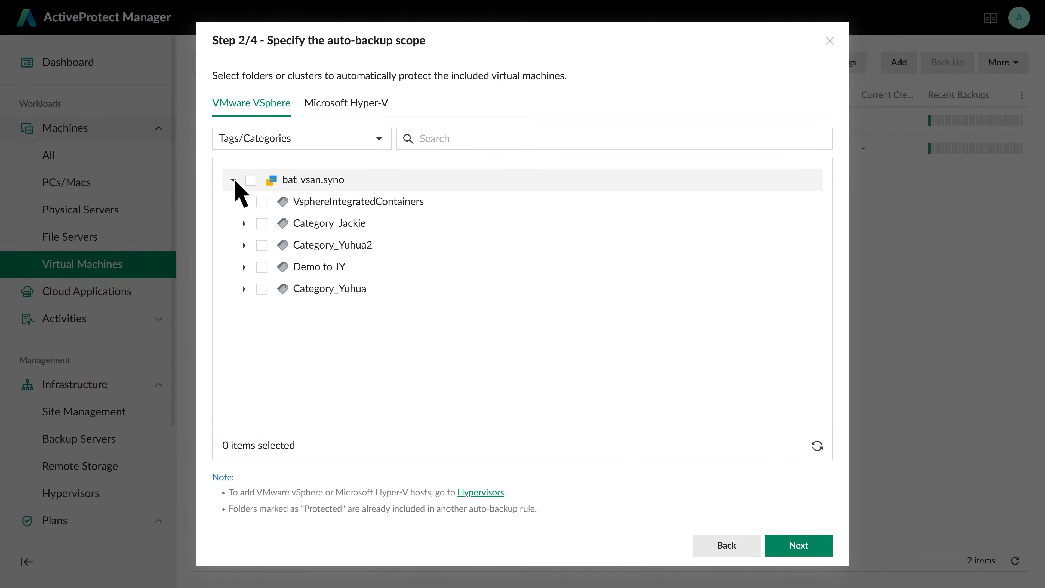
left_click(262, 224)
left_click(810, 545)
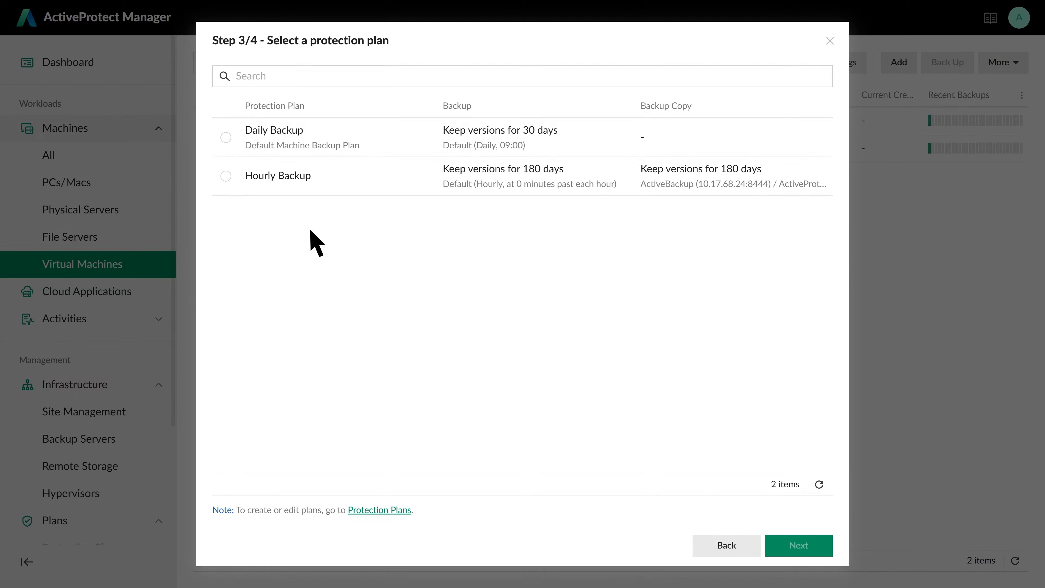
Assign the Hourly Backup plan, finish the rule, and back up immediately
left_click(226, 177)
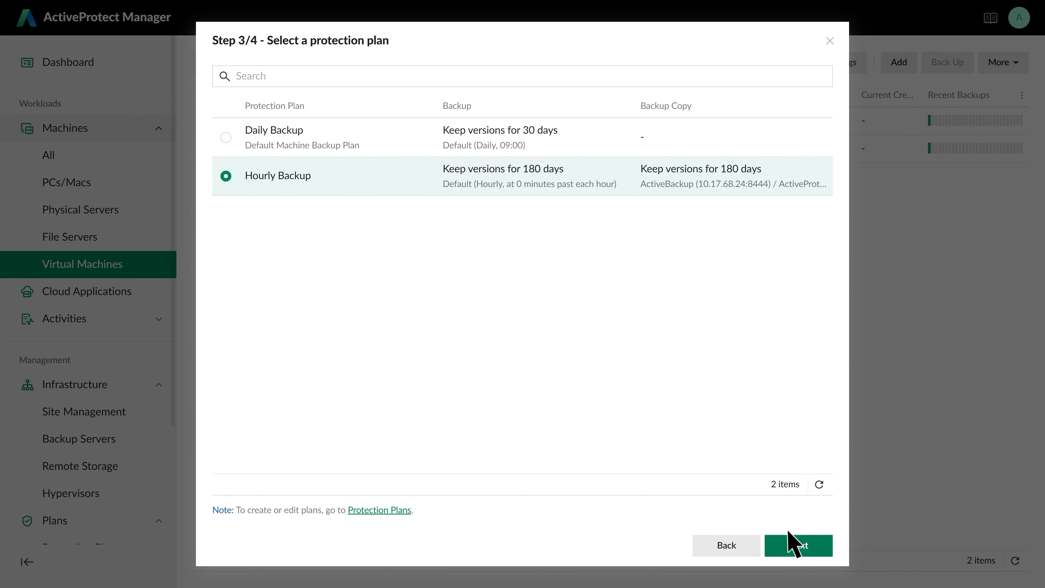
left_click(812, 545)
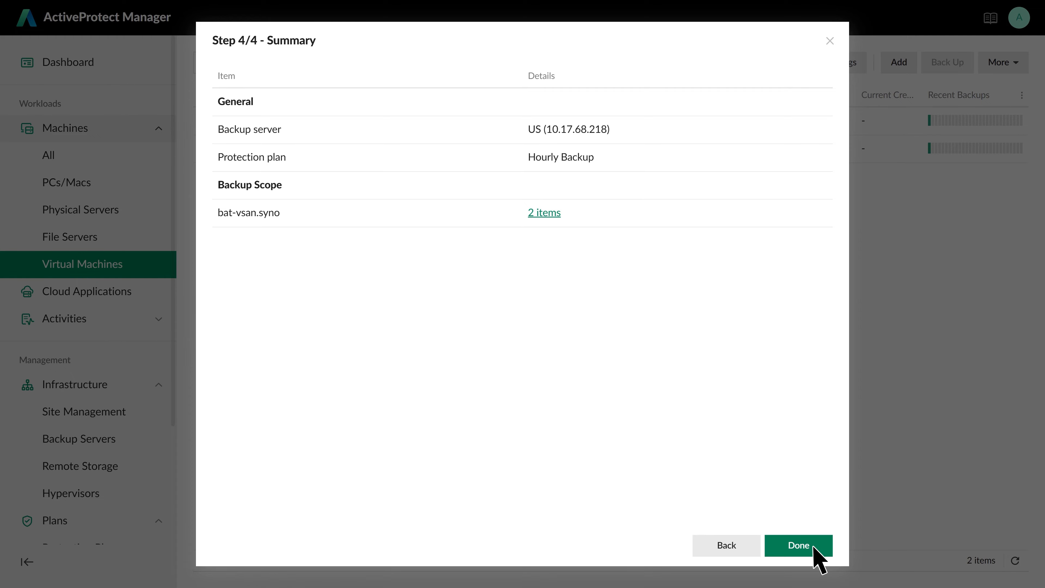
left_click(813, 547)
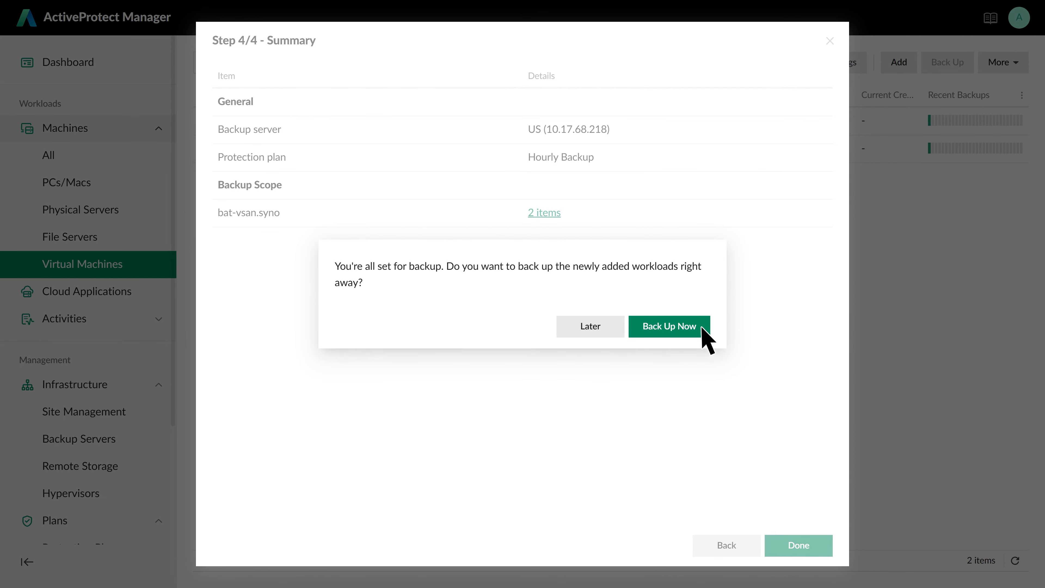
left_click(702, 335)
left_click(984, 111)
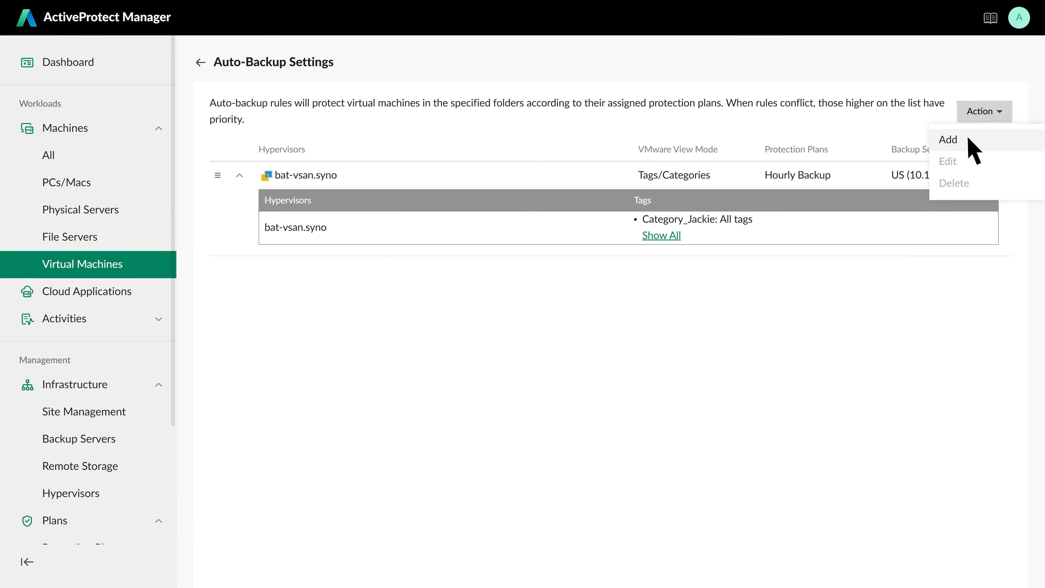
Add another rule on the US server scoped to the Category_Yuhua2 tag
left_click(963, 139)
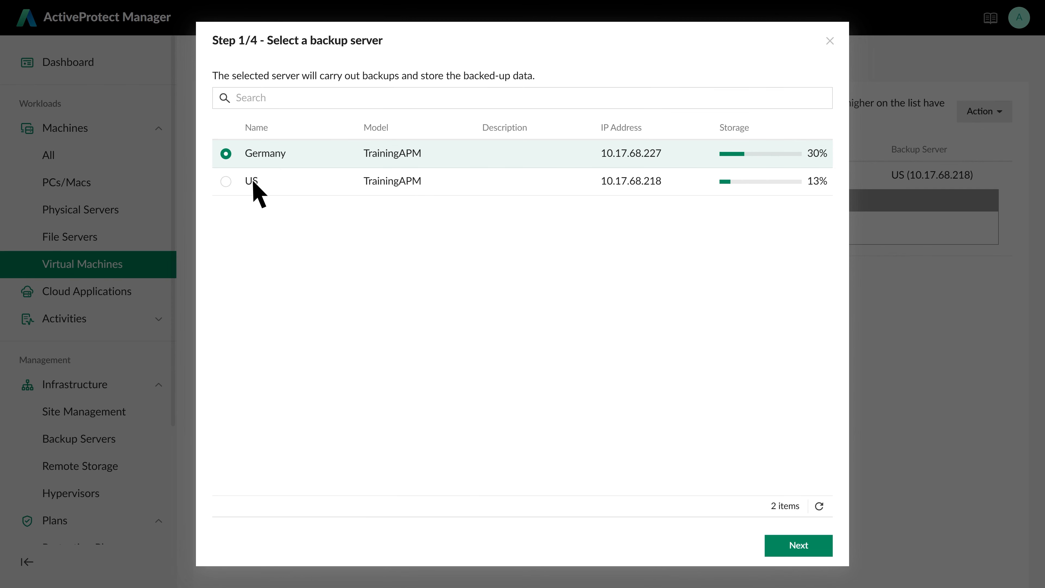
left_click(226, 181)
left_click(812, 546)
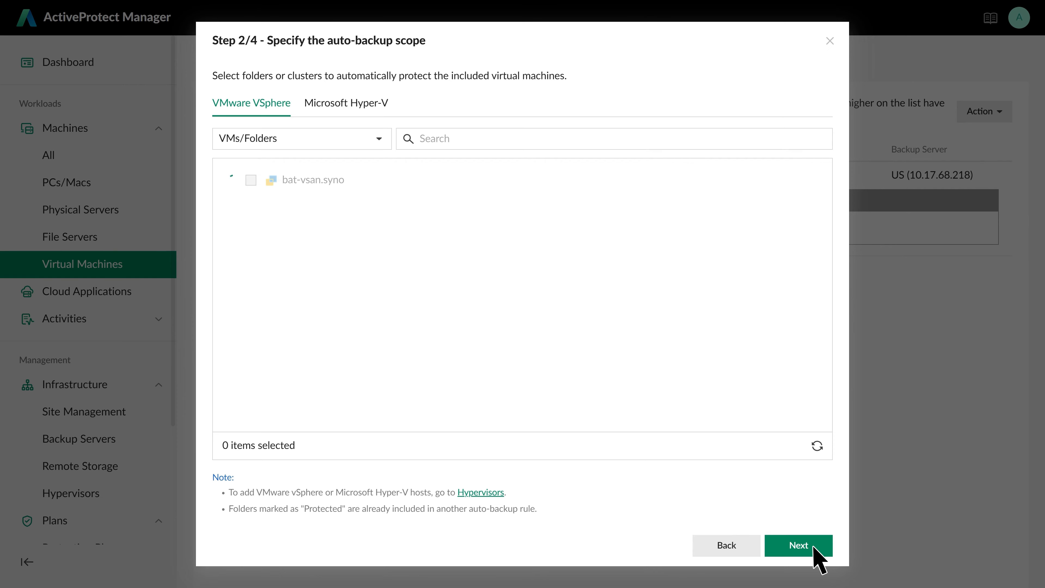
left_click(378, 142)
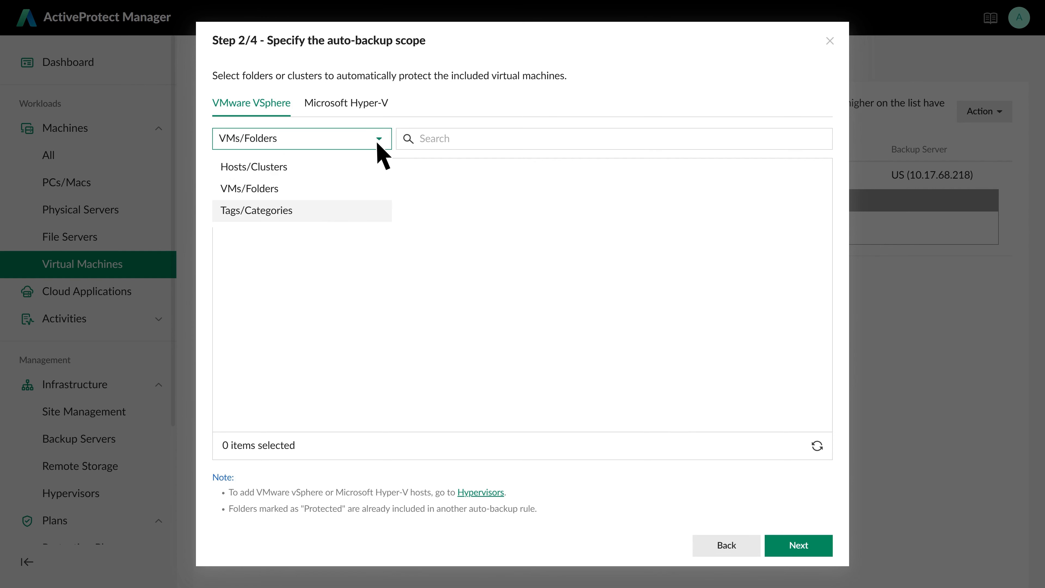
left_click(288, 210)
left_click(233, 180)
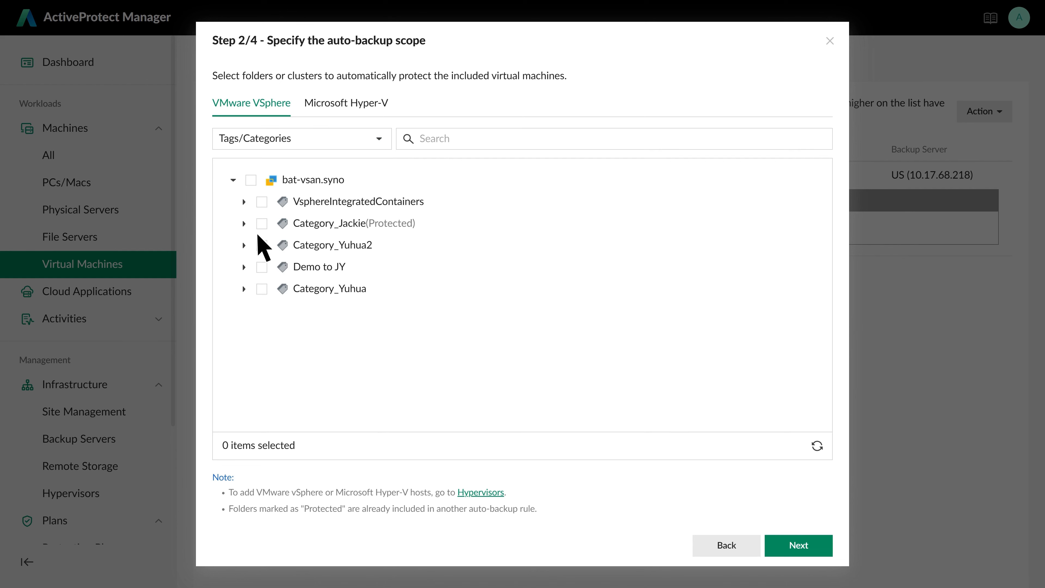
left_click(262, 245)
Assign the Daily Backup plan to the second rule and finish it
left_click(812, 549)
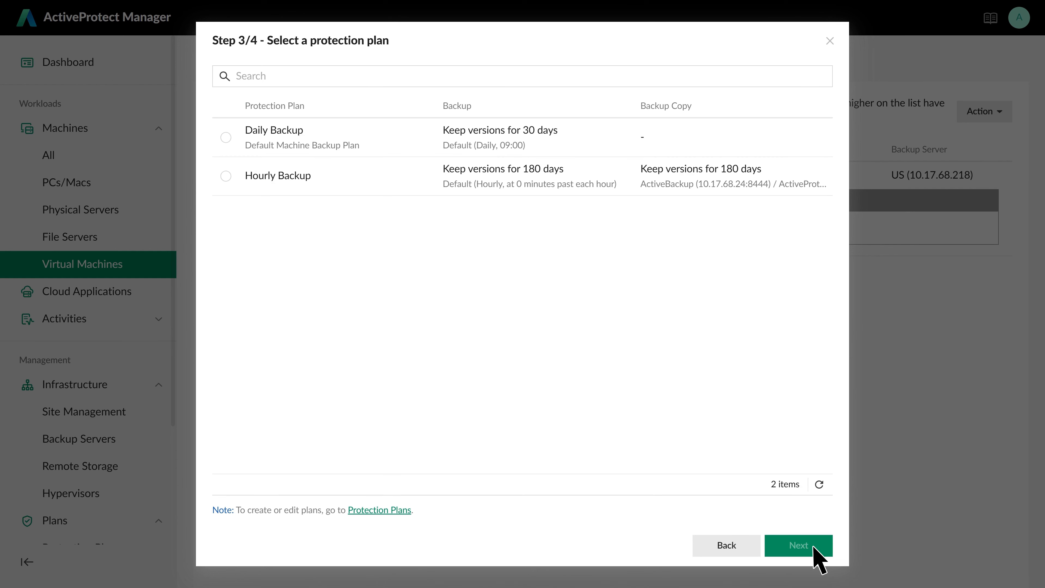
left_click(226, 138)
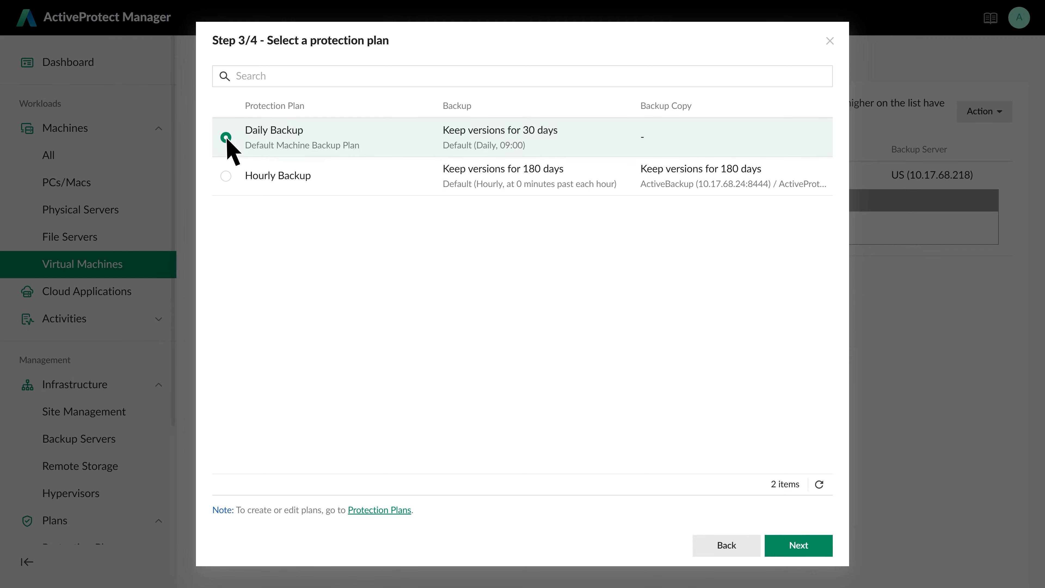
left_click(813, 549)
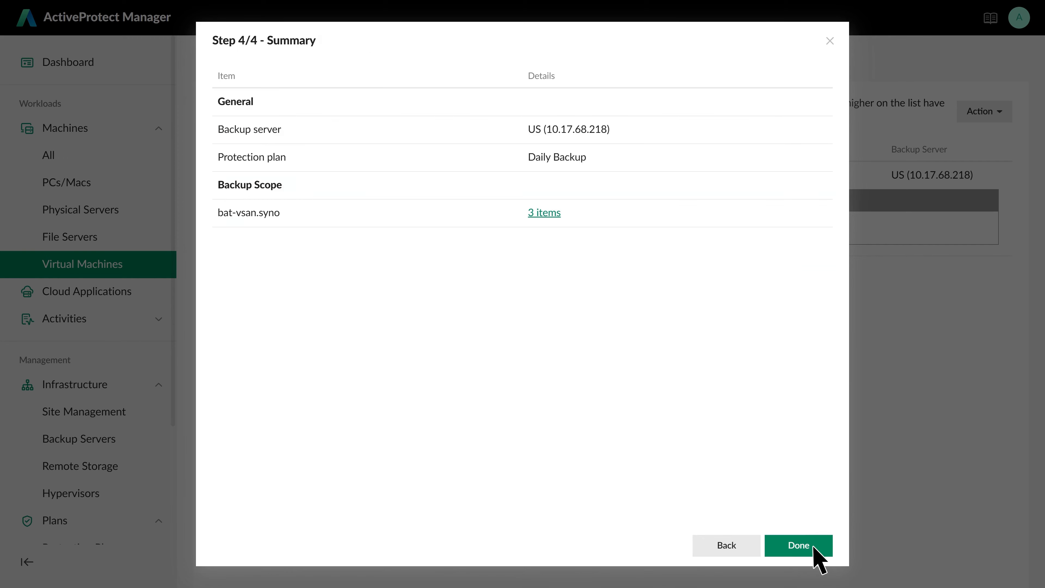
left_click(813, 548)
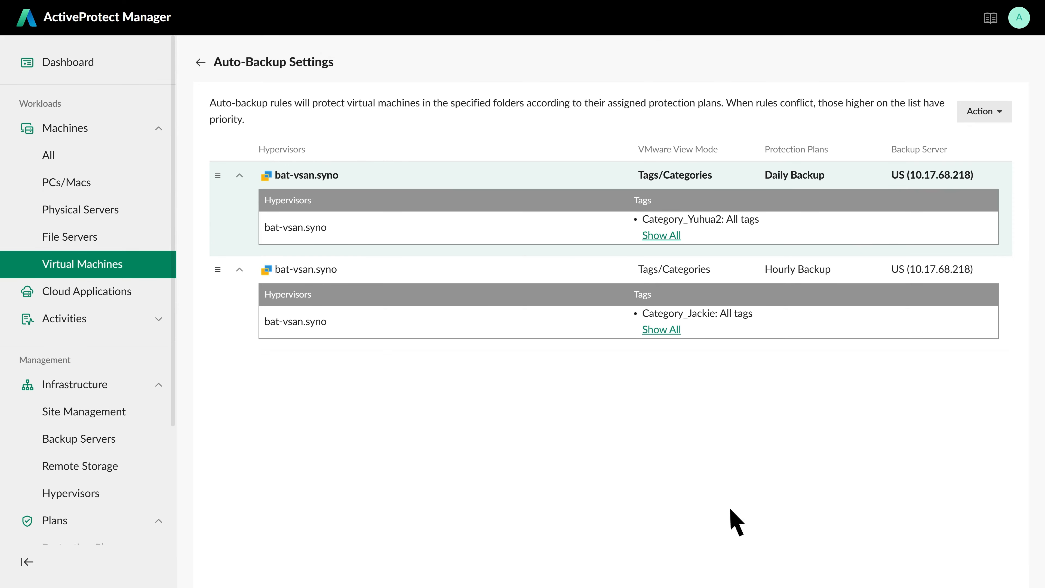
Drag the Hourly Backup rule above the Daily Backup rule, then return to Virtual Machines
left_click_drag(217, 270, 225, 184)
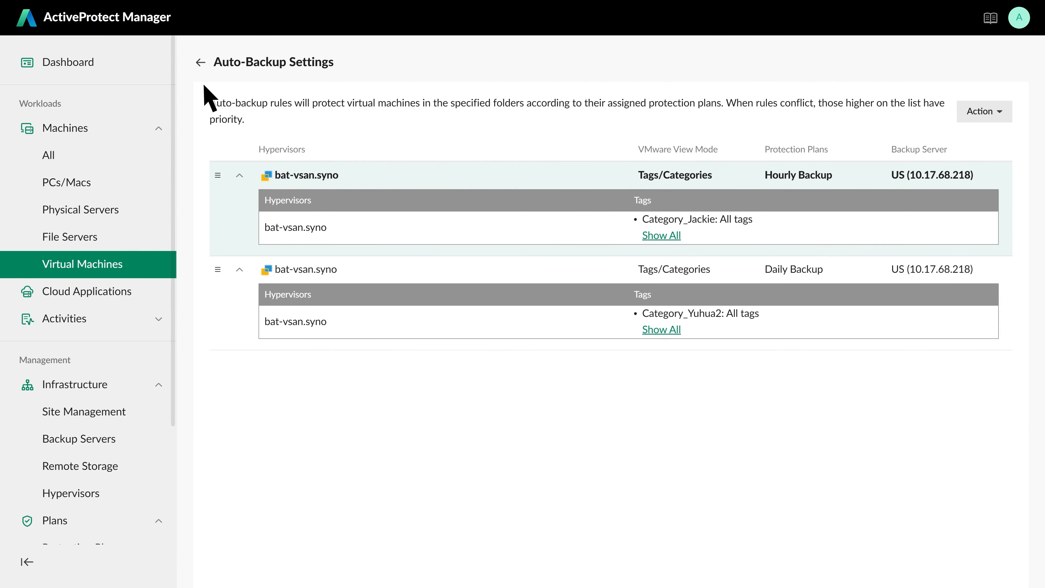
left_click(200, 63)
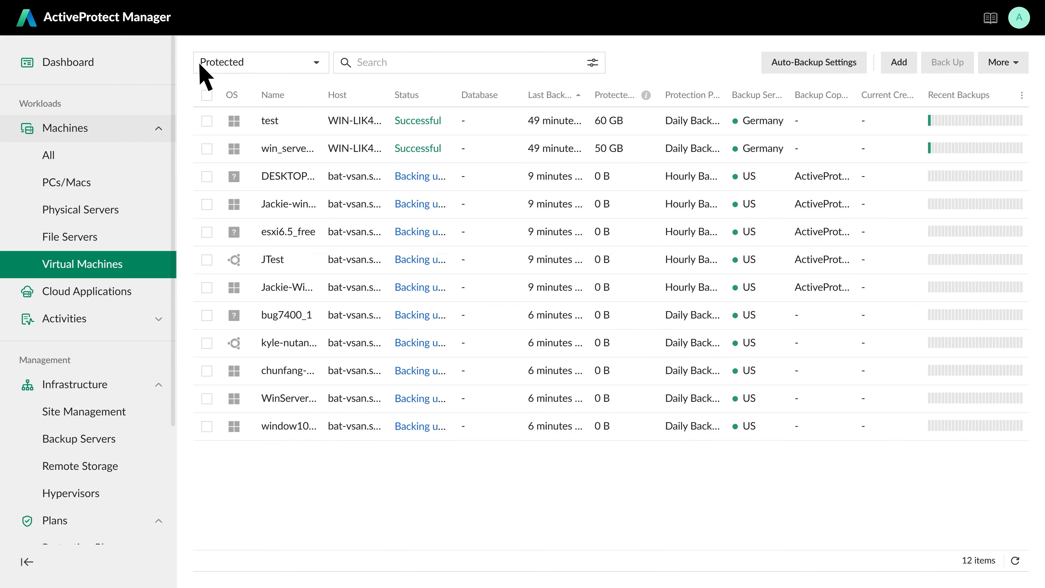